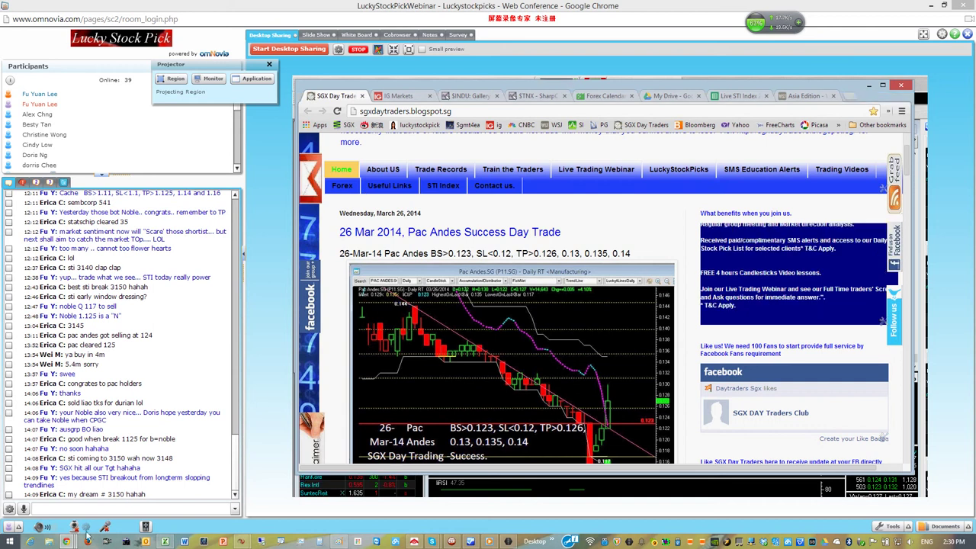
Step: Check today's date and the current time in the system clock's calendar and close it
click(141, 510)
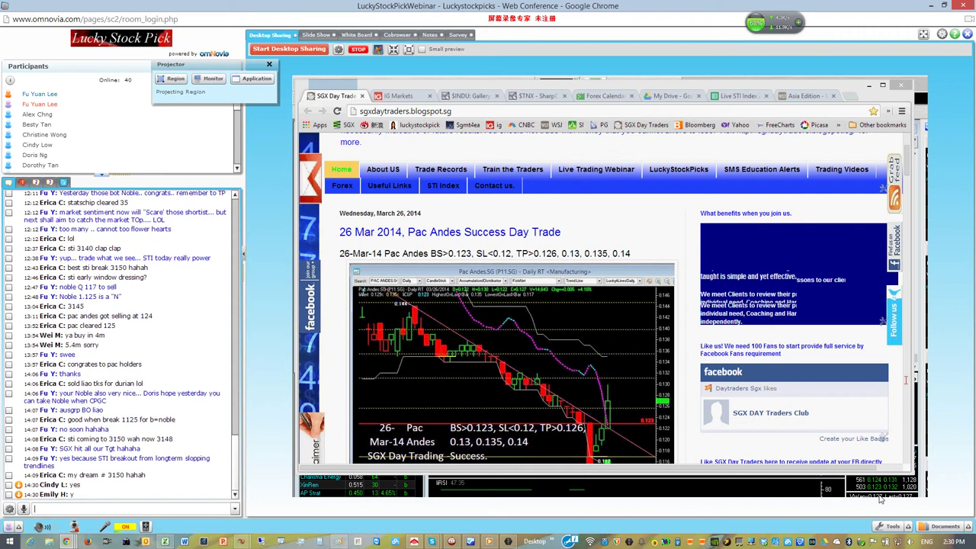
click(956, 541)
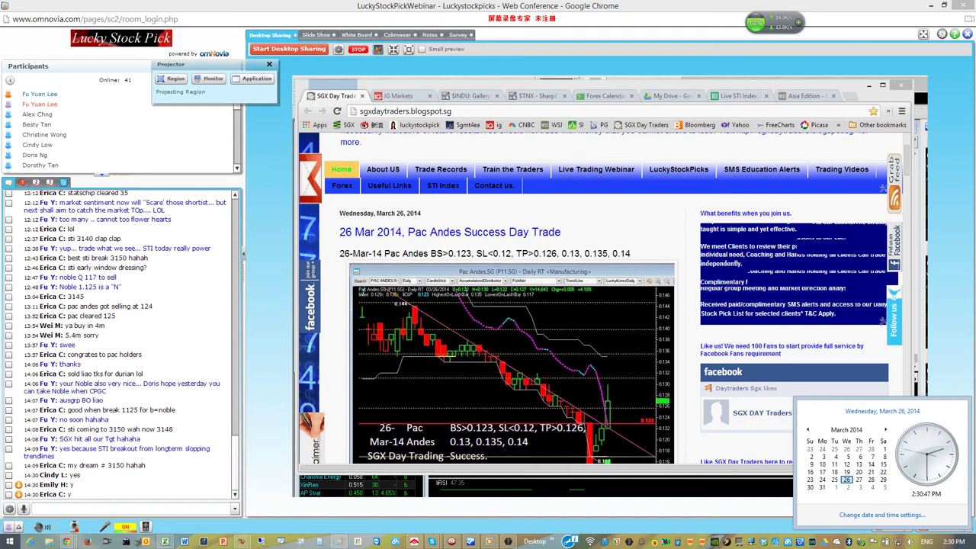
key(Escape)
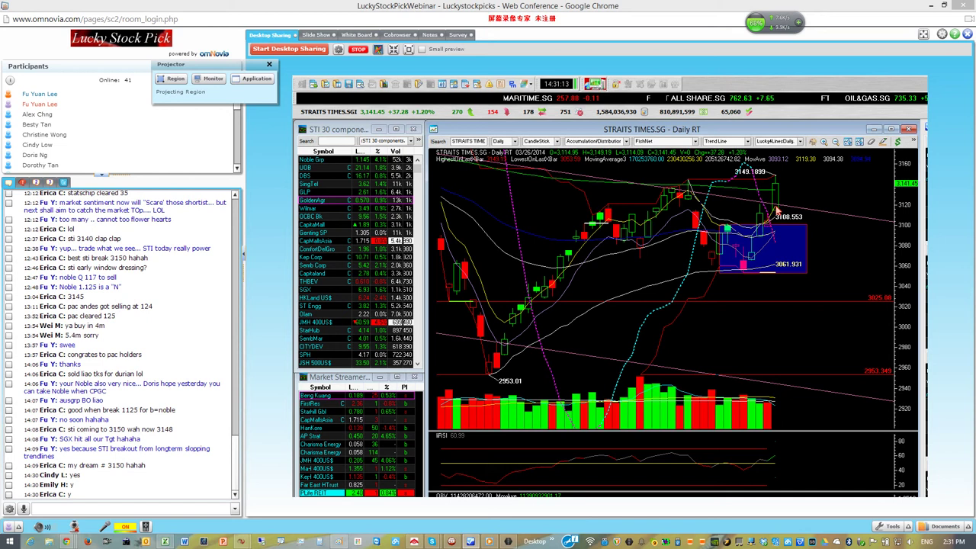
Step: Insert a horizontal line at about 3155.66 on the Straits Times daily chart
scroll(777, 212, down, 2)
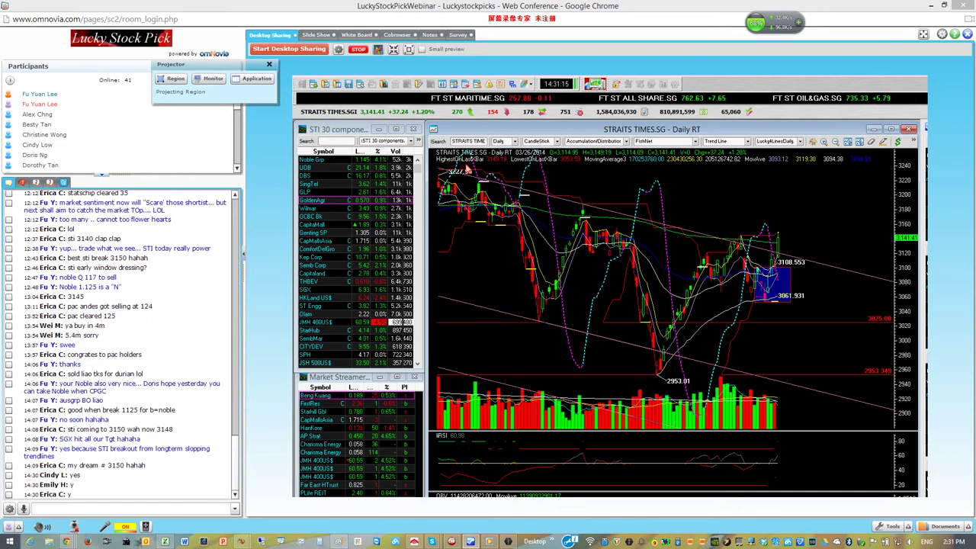
scroll(833, 181, up, 2)
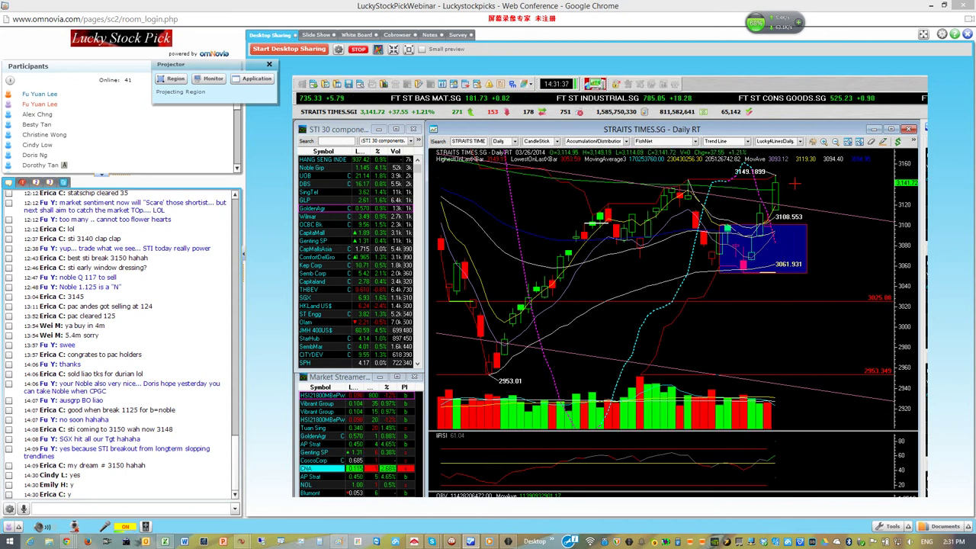
scroll(768, 189, down, 2)
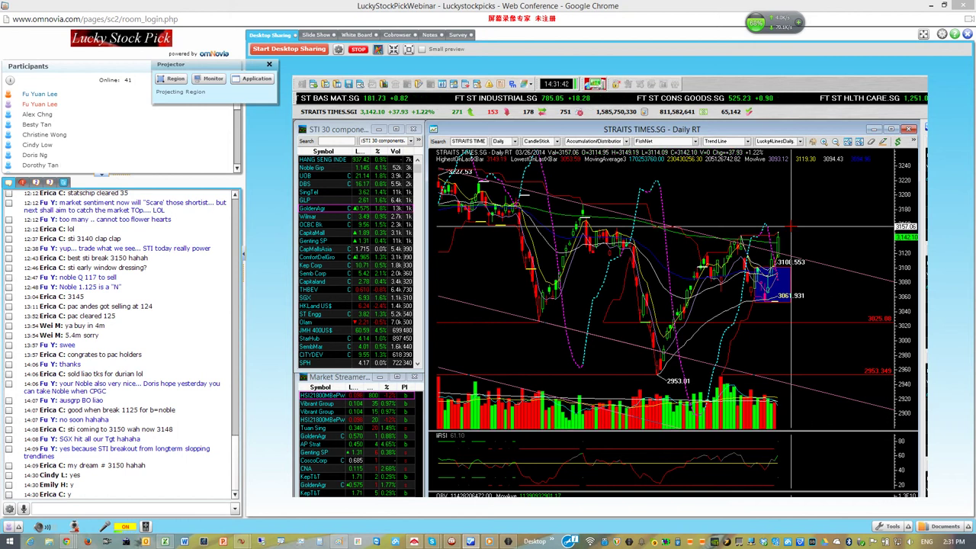
right_click(741, 197)
mouse_move(831, 397)
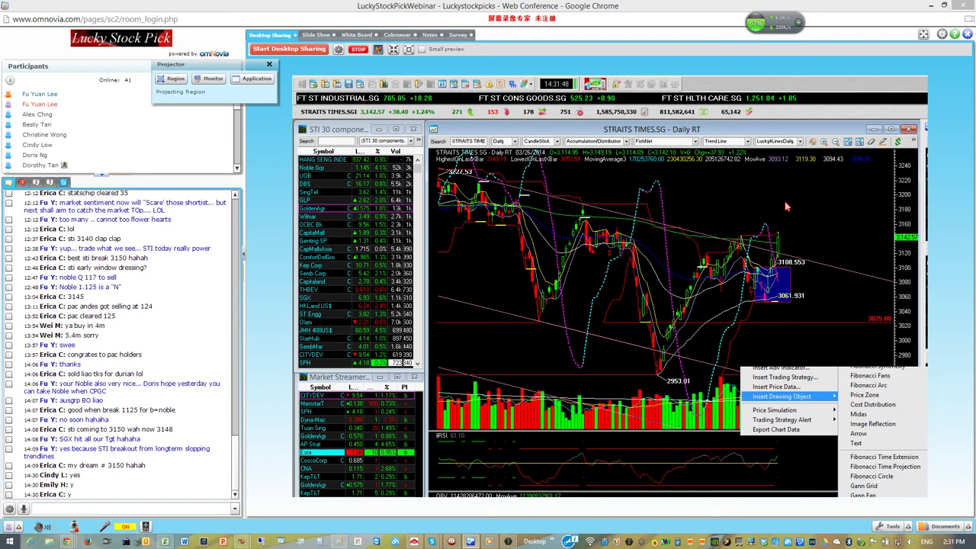
click(787, 205)
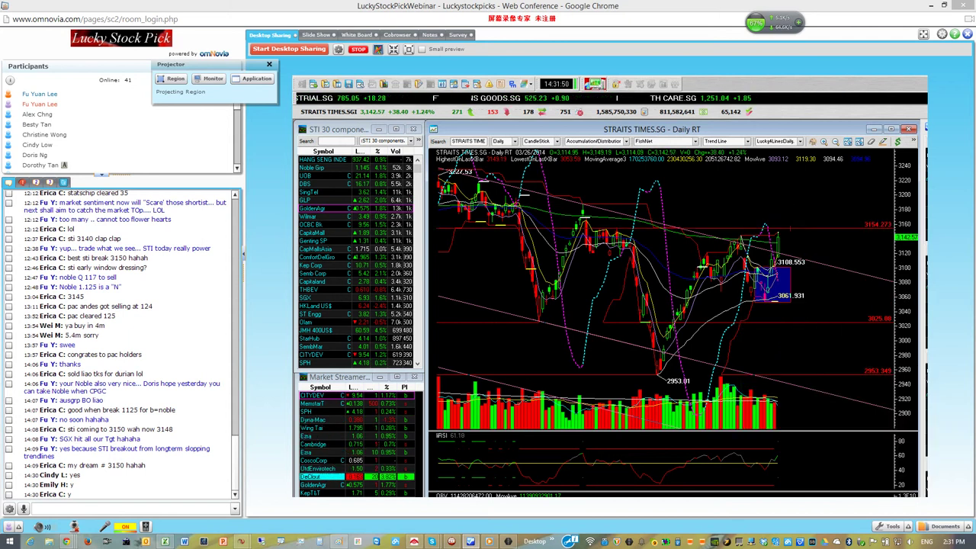
Step: Insert a second horizontal line above the first, at about 3187.76, on the Straits Times daily chart
right_click(728, 193)
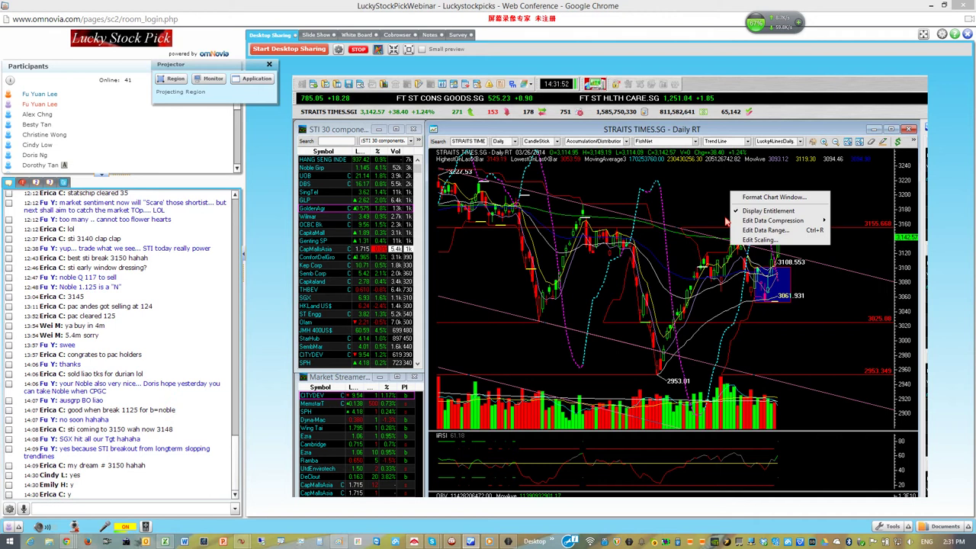
mouse_move(800, 394)
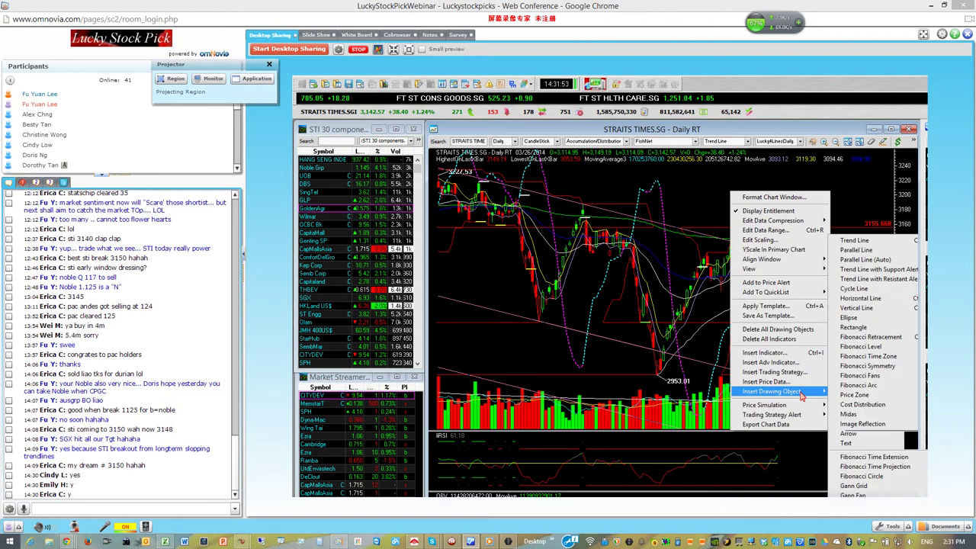
click(748, 207)
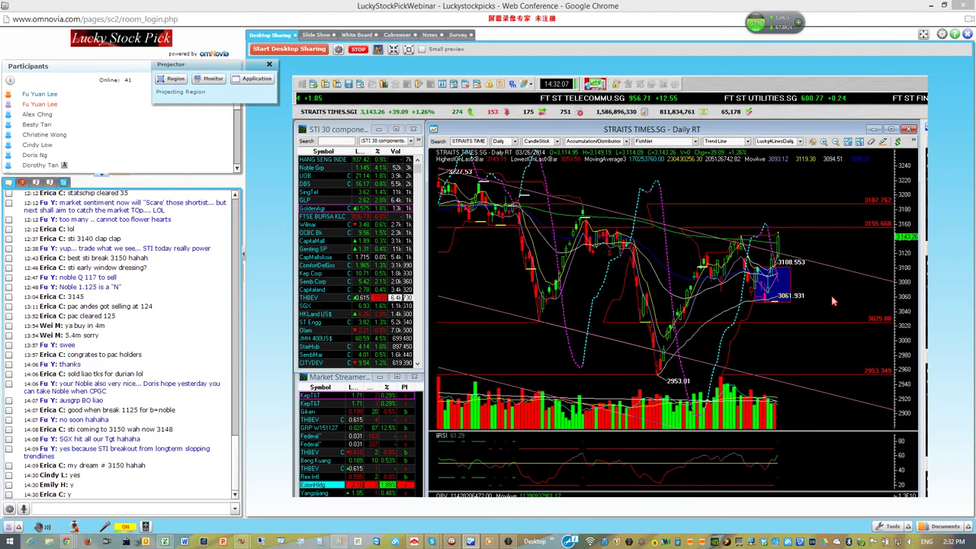
Step: Add a Midas TR curve to the Straits Times daily chart using the longer price history
scroll(842, 270, up, 1)
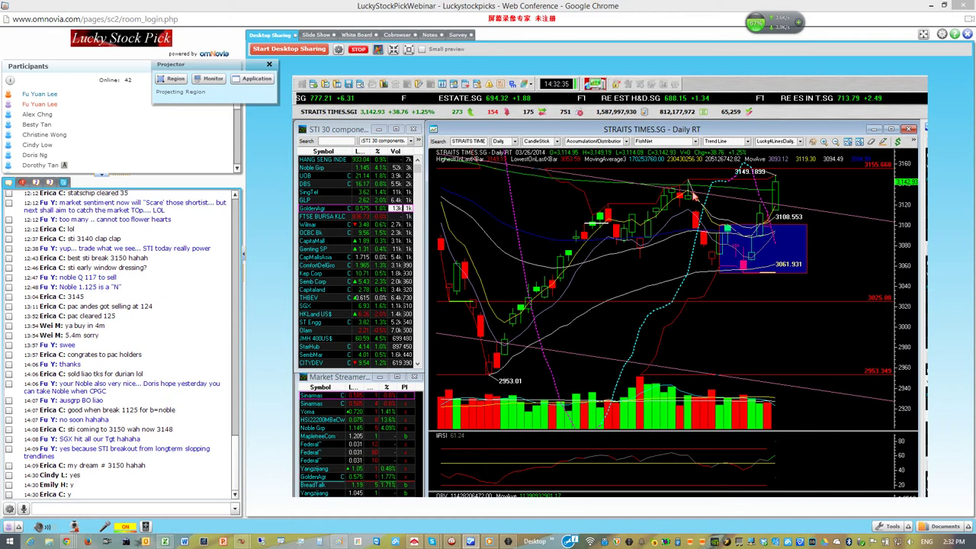
click(775, 202)
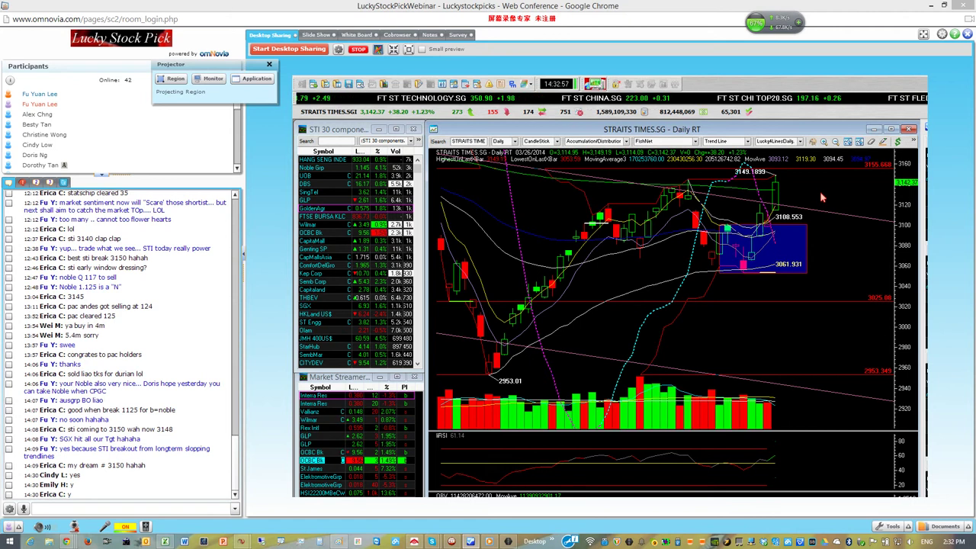
scroll(820, 191, down, 2)
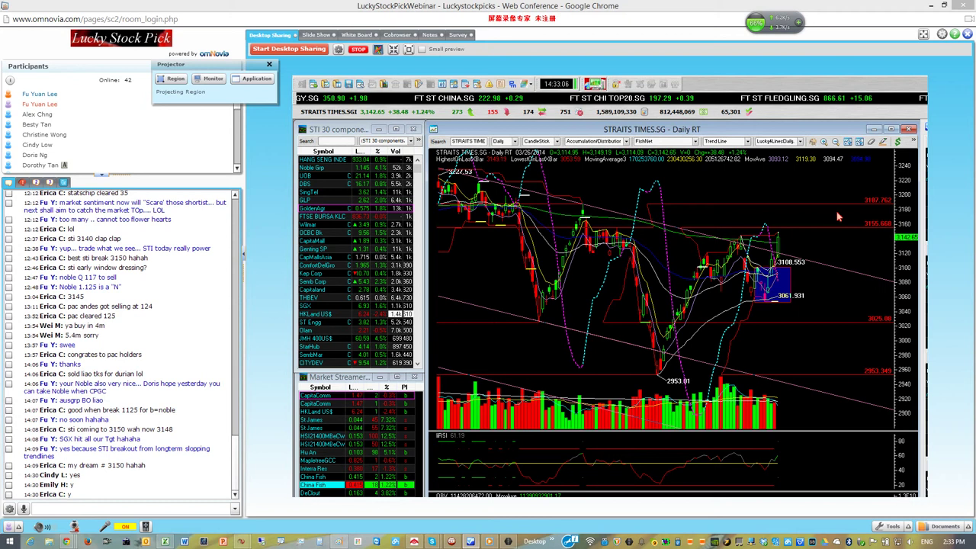
scroll(661, 245, down, 3)
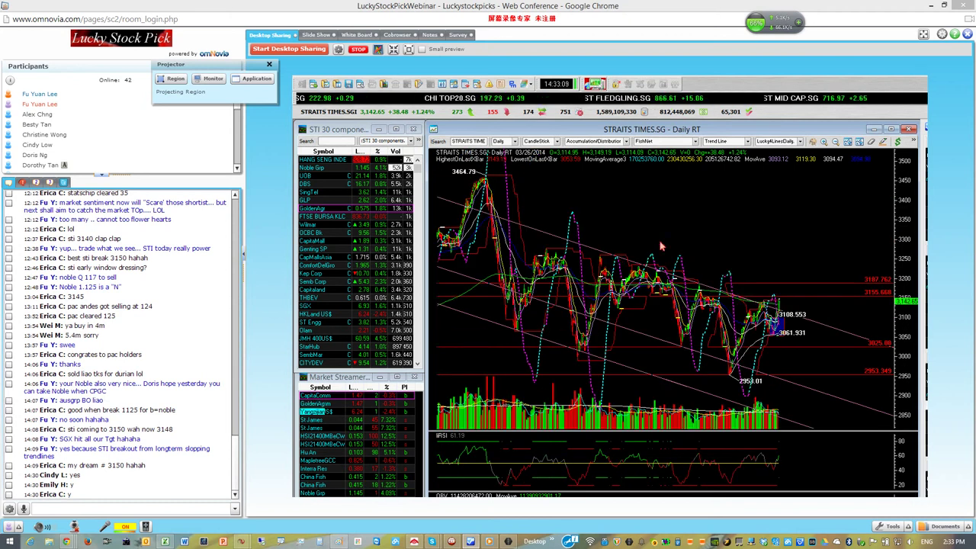
click(744, 142)
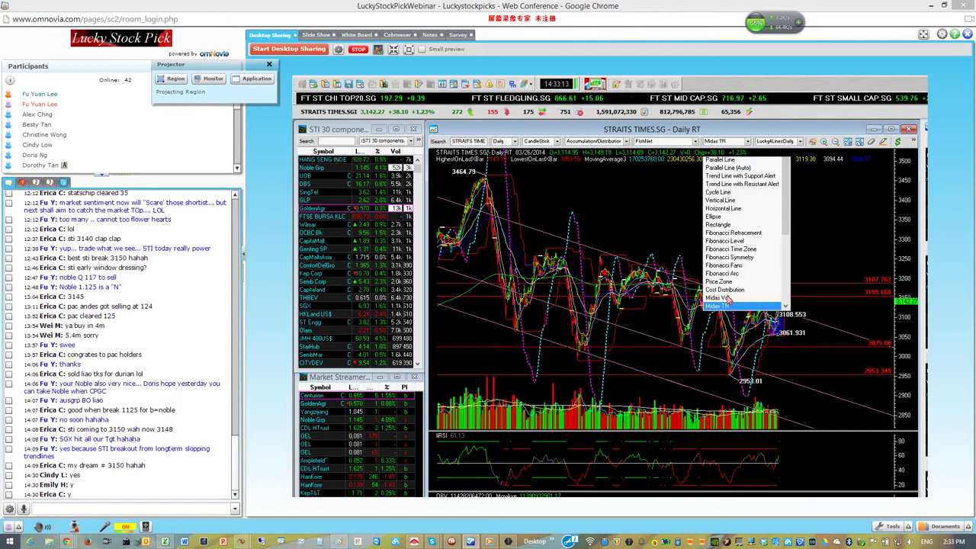
click(725, 301)
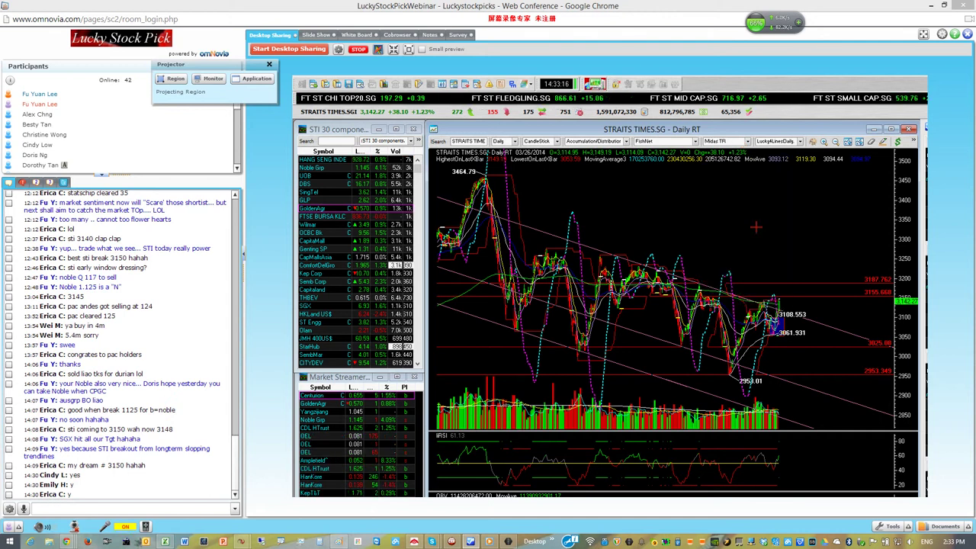
click(800, 258)
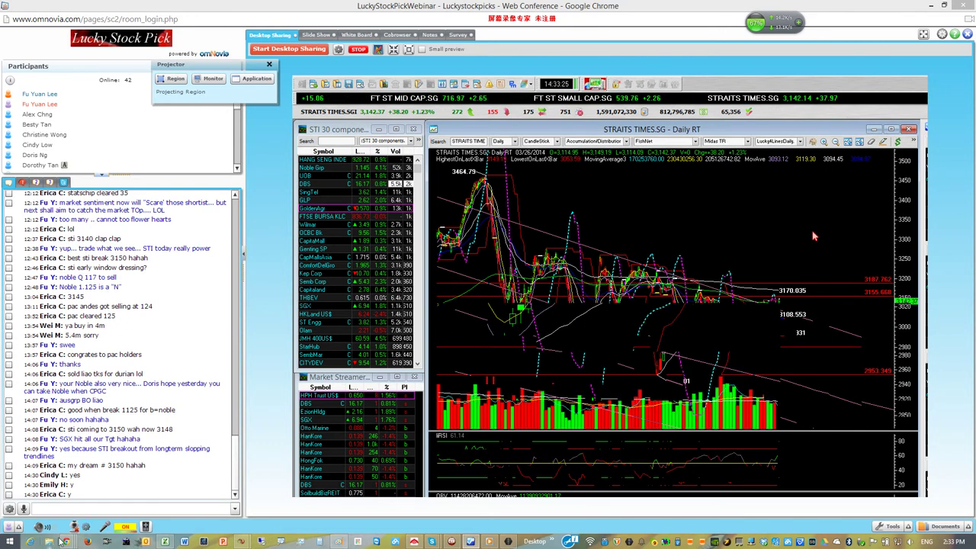
Step: Switch to the browser window showing the SGX Day Traders blog and open its STI Index page
mouse_move(109, 537)
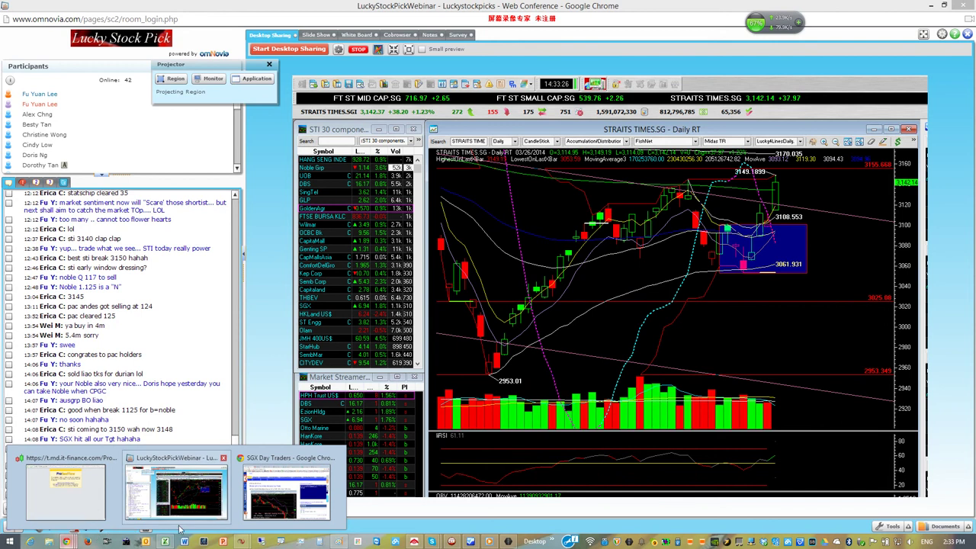
click(175, 494)
key(alt+Tab)
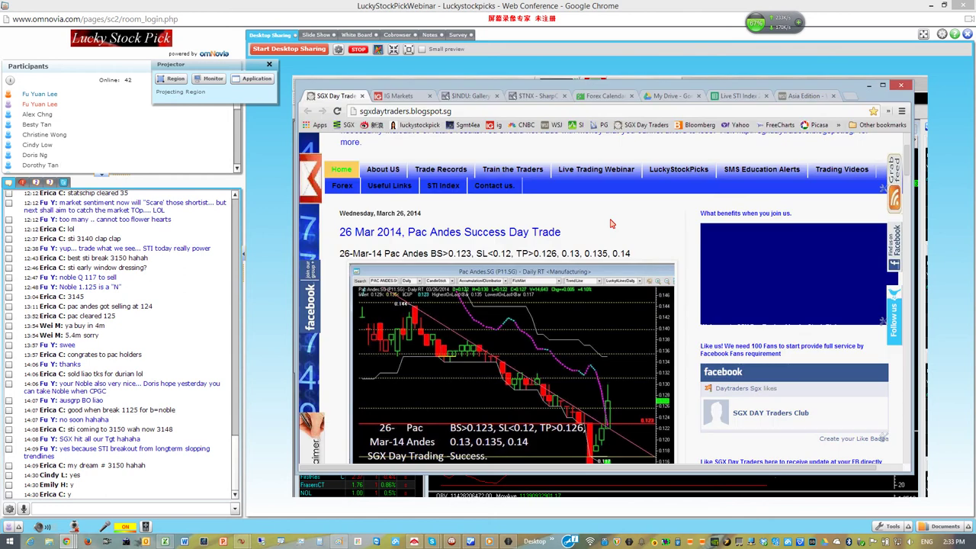
click(448, 189)
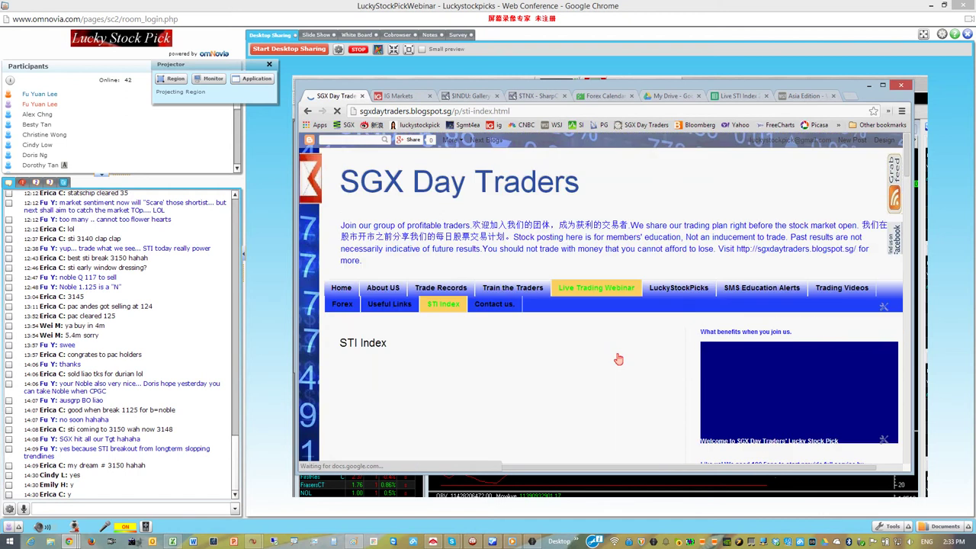
Step: Examine the live STI Index table's price, percentage change and point contribution columns for the component stocks and world indices
scroll(679, 330, down, 2)
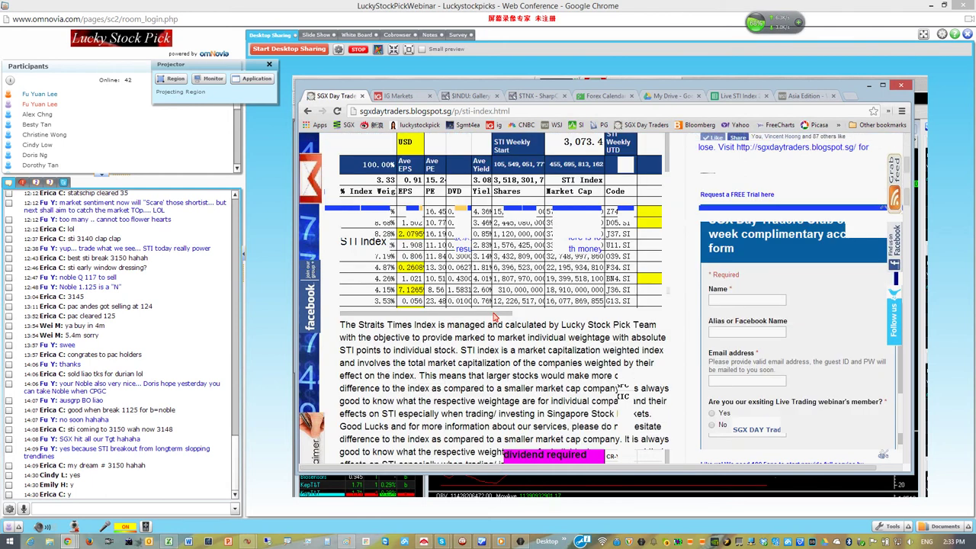
drag(494, 316, 639, 324)
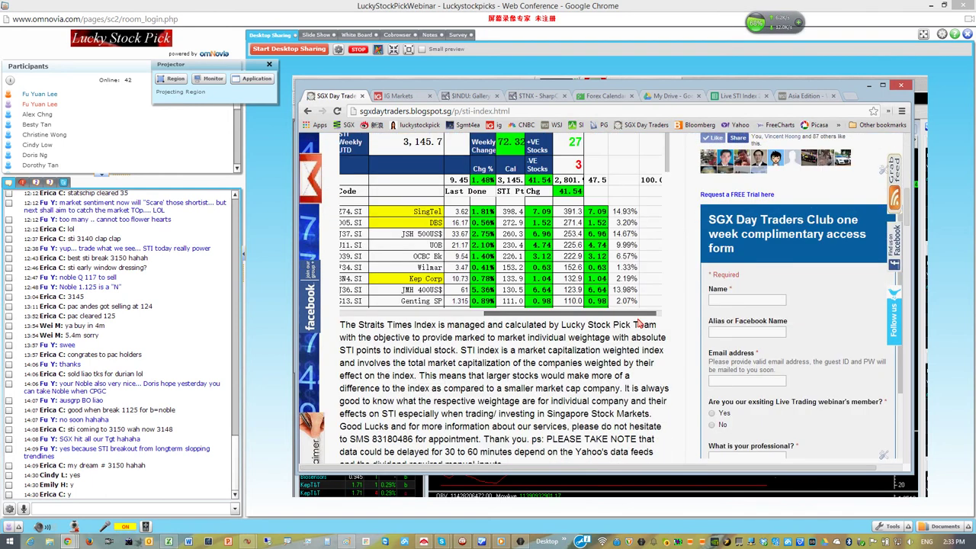
scroll(639, 324, up, 2)
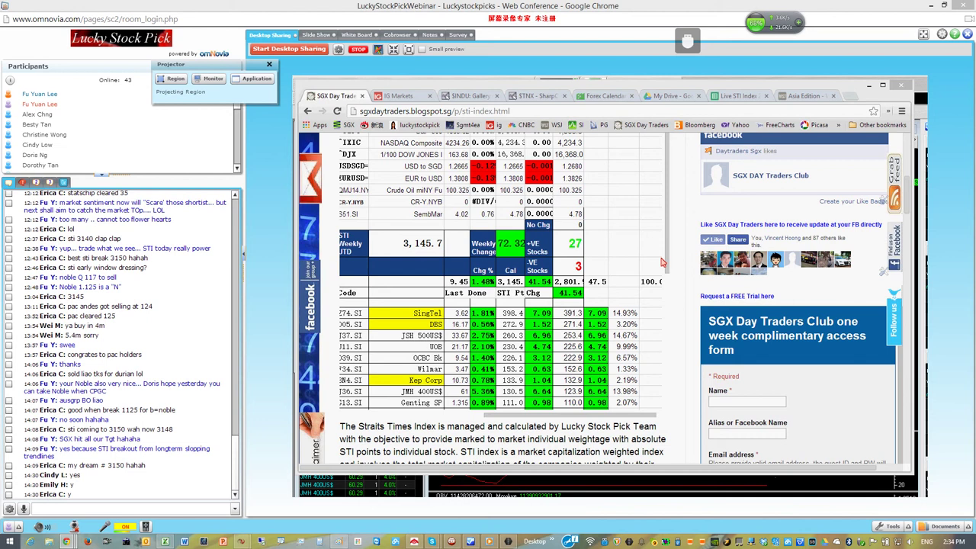
scroll(665, 332, down, 1)
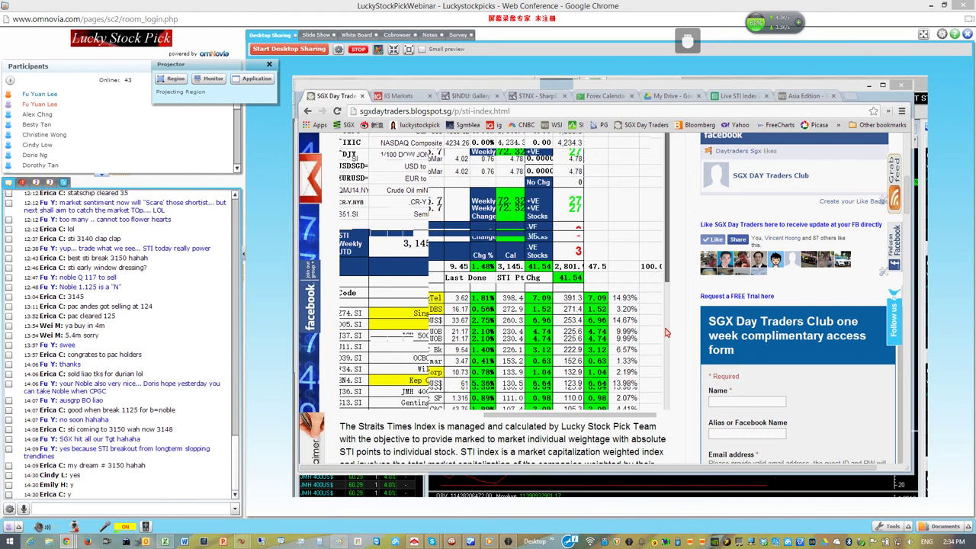
scroll(665, 333, down, 3)
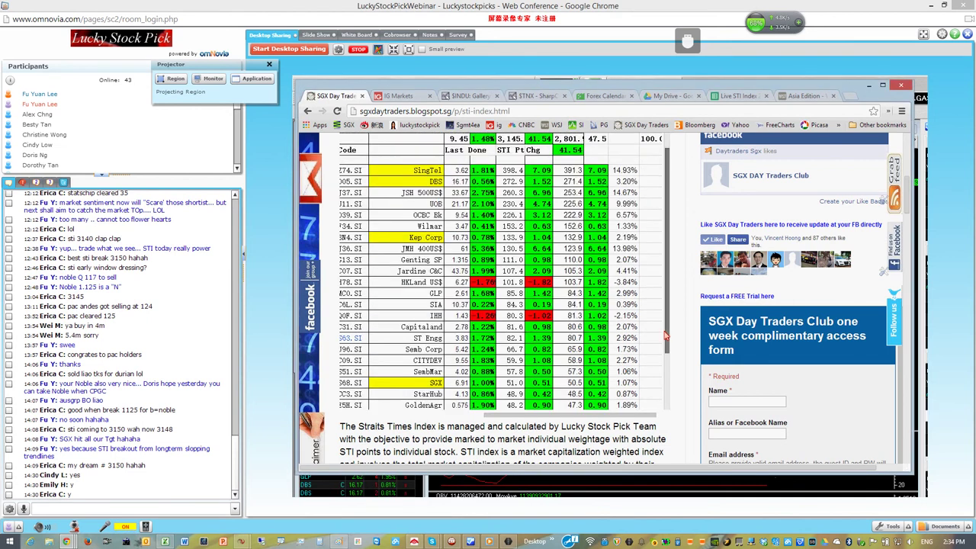
scroll(655, 399, down, 2)
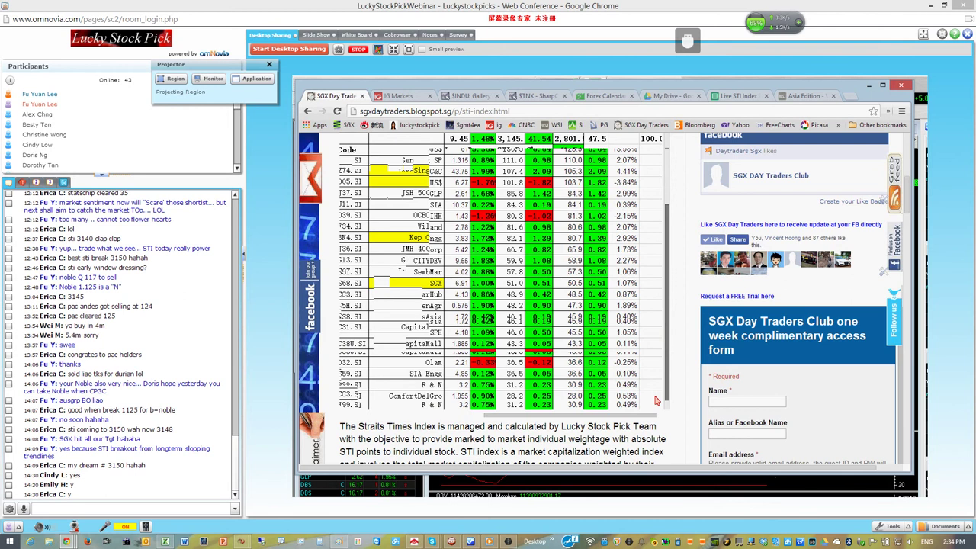
scroll(665, 298, up, 2)
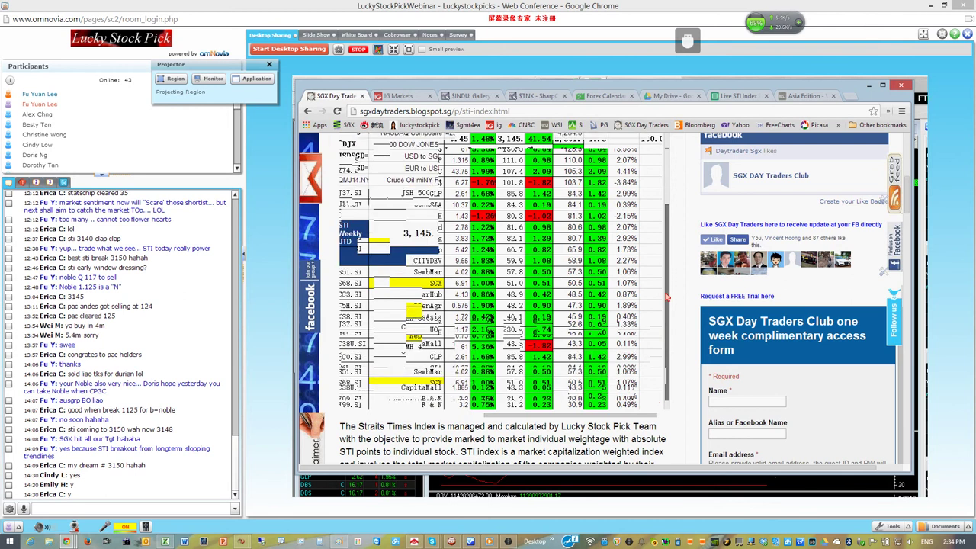
scroll(624, 326, up, 2)
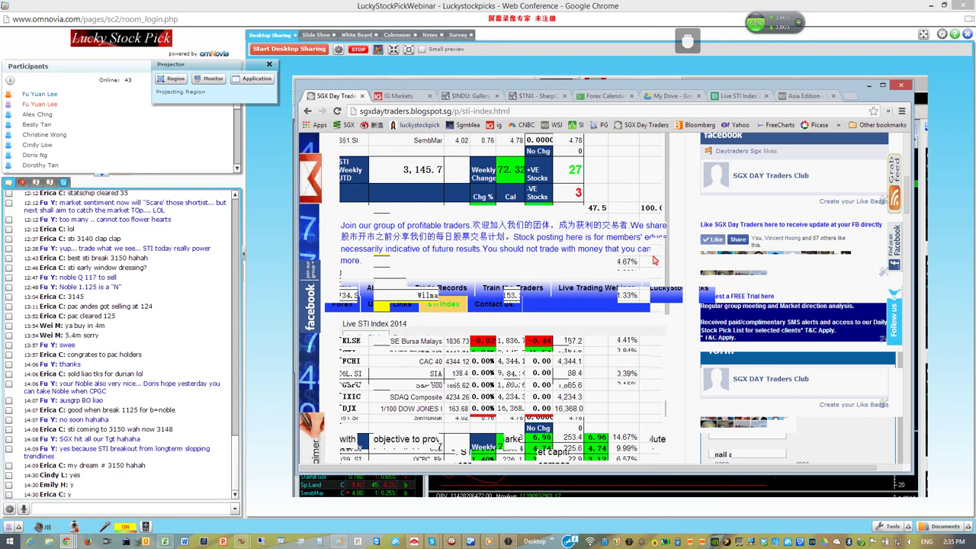
scroll(606, 285, down, 1)
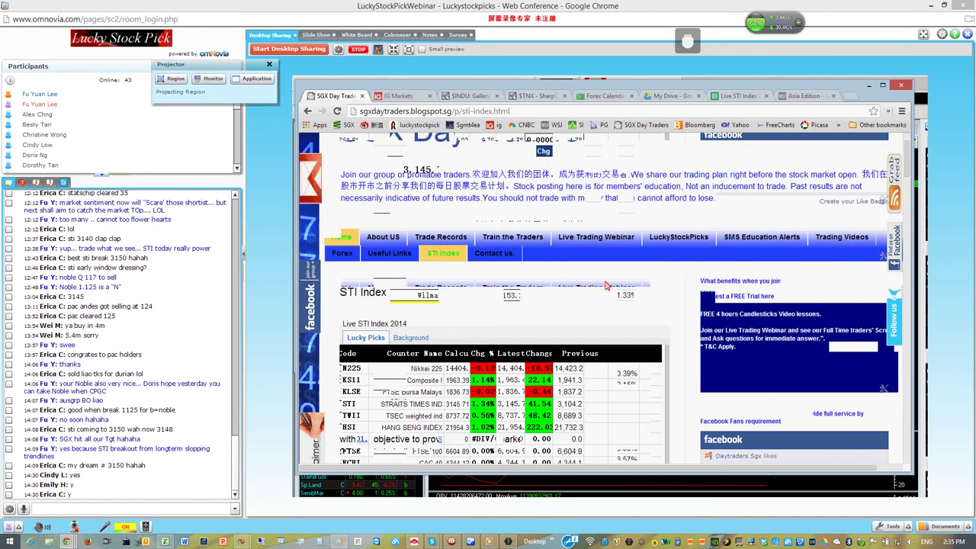
Step: Return to the blog's home page and select the e-mail address field under Receive SGX Day Traders Updates
click(607, 286)
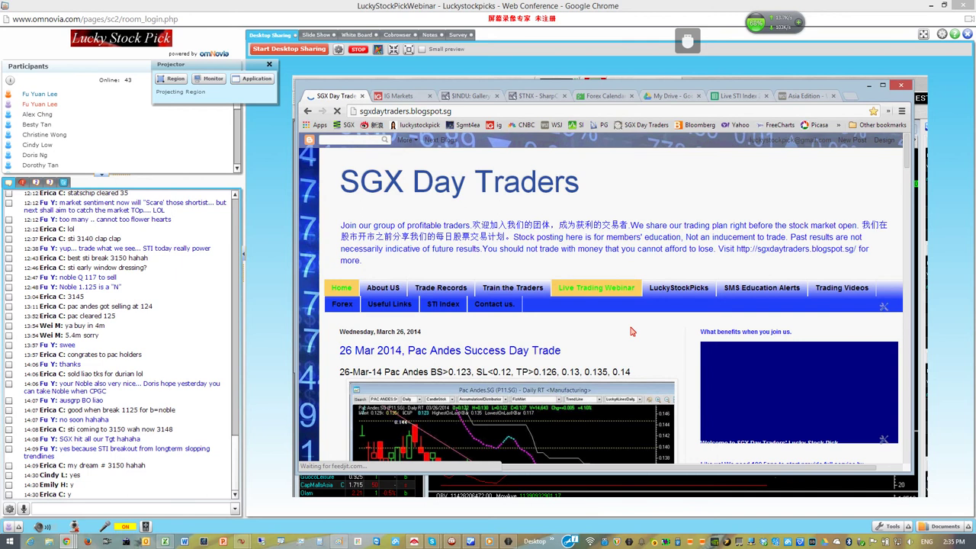
scroll(686, 404, down, 2)
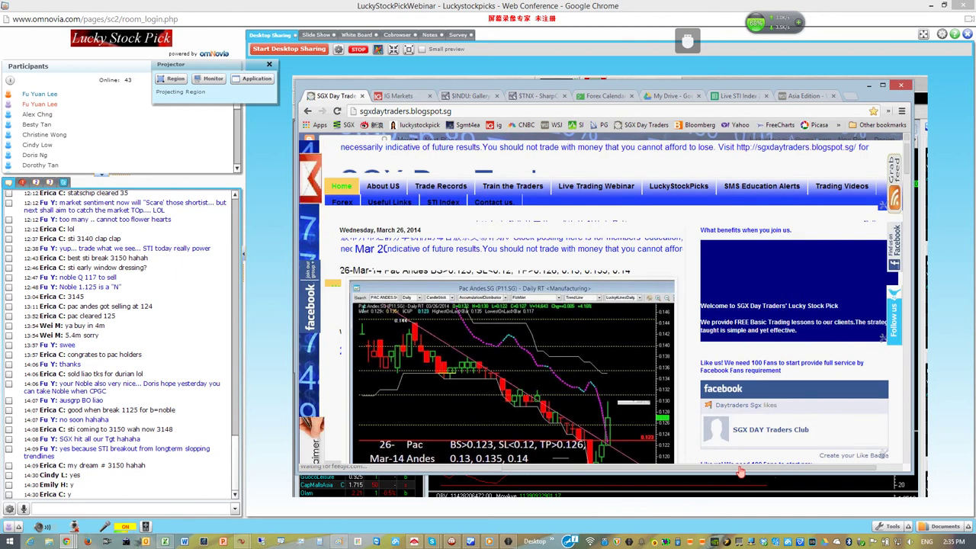
scroll(818, 363, down, 4)
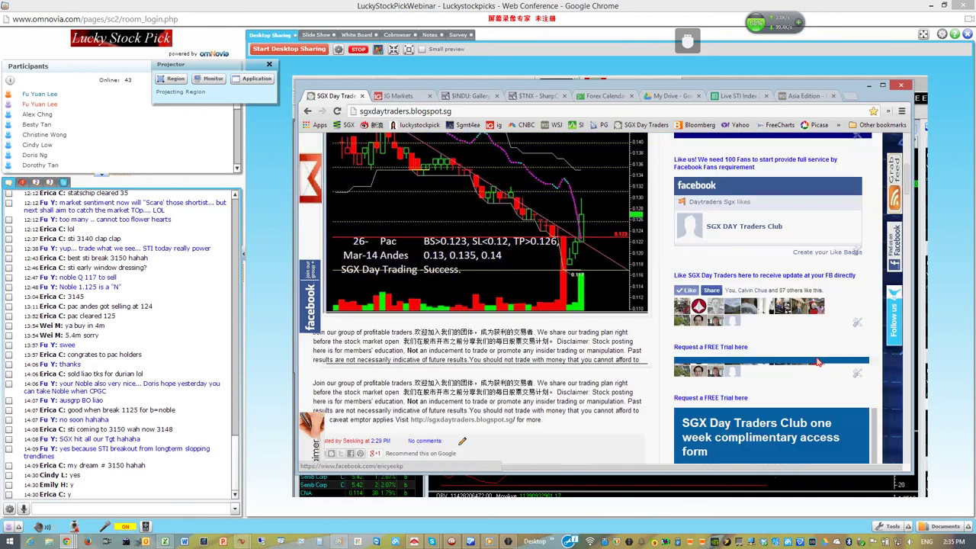
scroll(818, 363, down, 5)
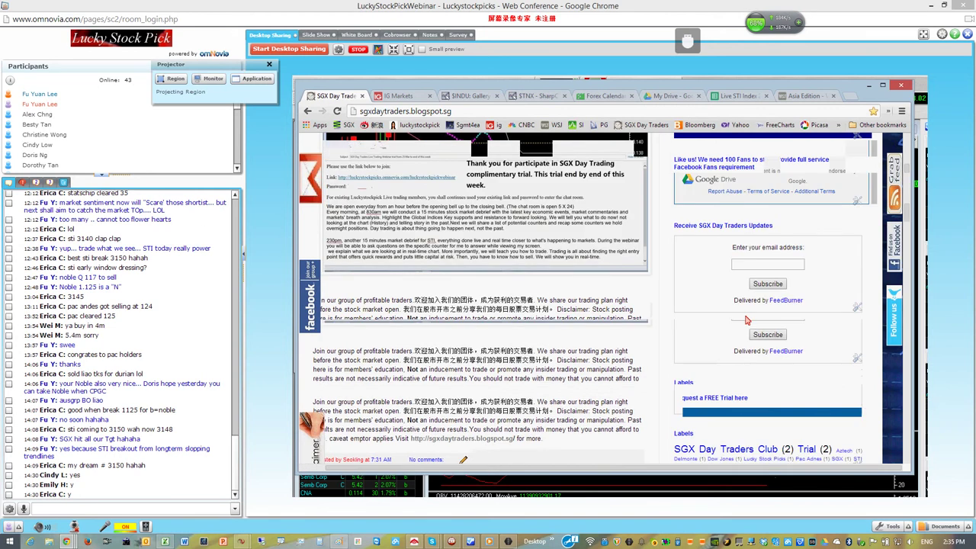
click(764, 264)
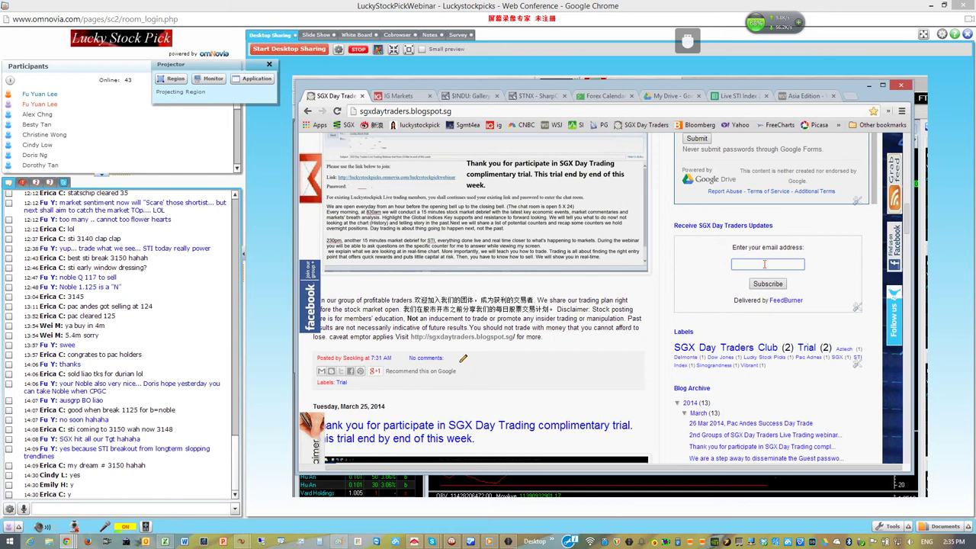
click(763, 264)
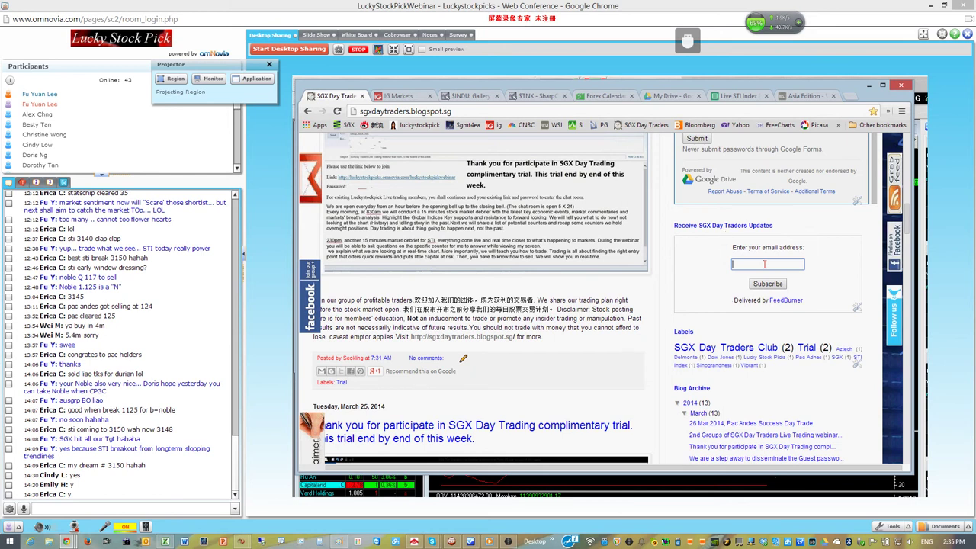
click(764, 263)
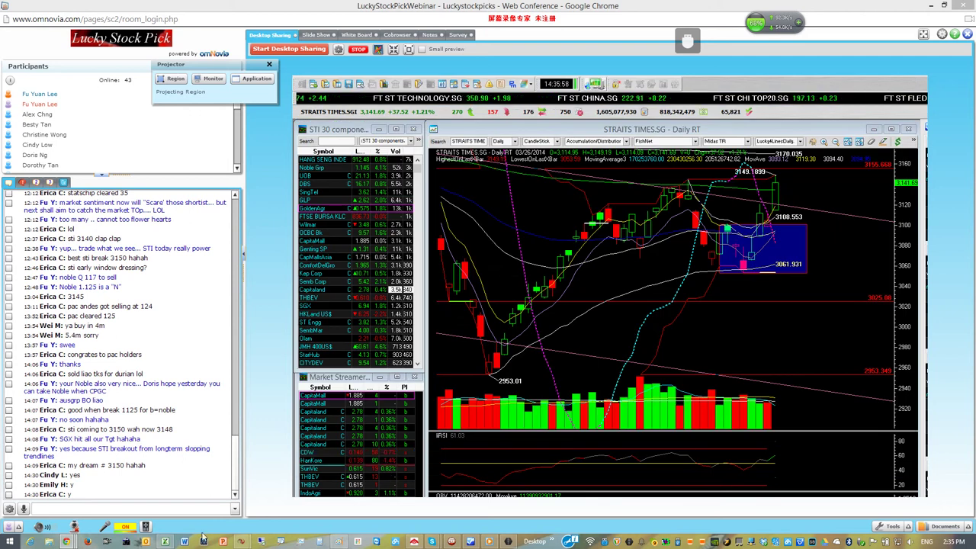
Step: Switch to the Special Daily Buy calls_2014 workbook in Excel and show it in a smaller window over the shared screen region
click(164, 541)
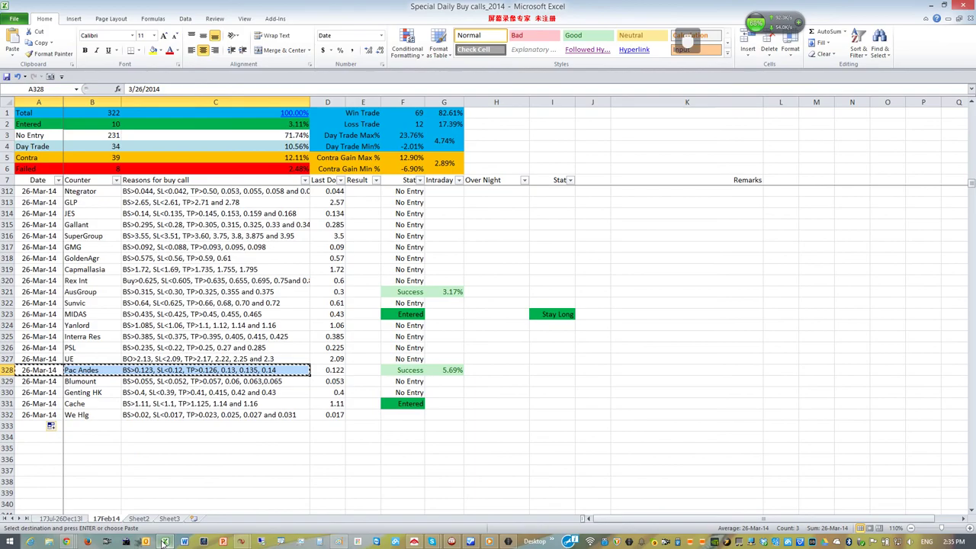
click(489, 438)
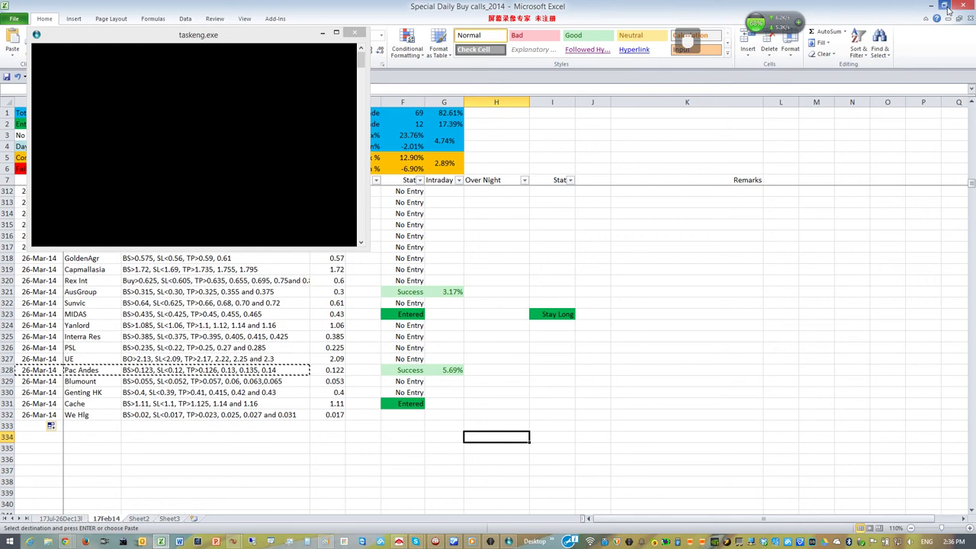
click(945, 8)
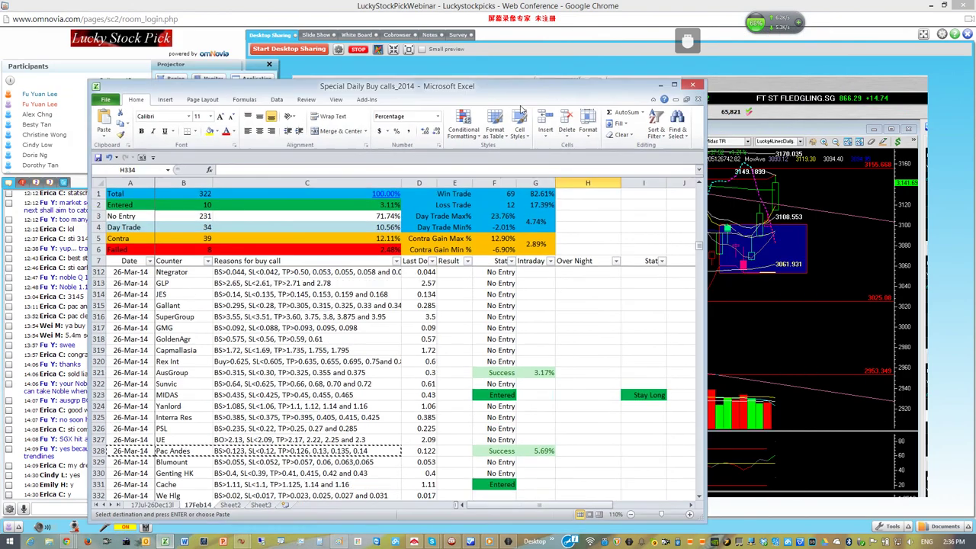
click(660, 85)
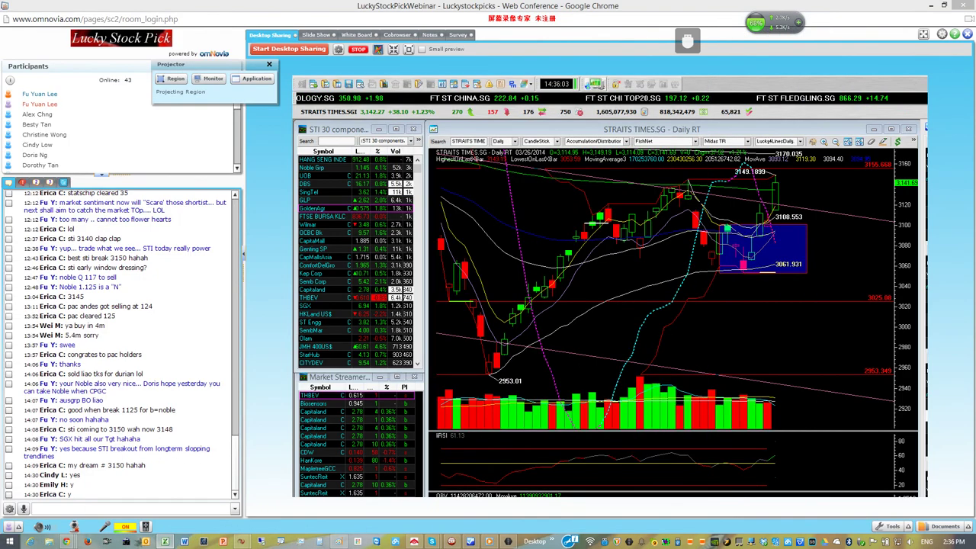
key(alt+Tab)
click(816, 368)
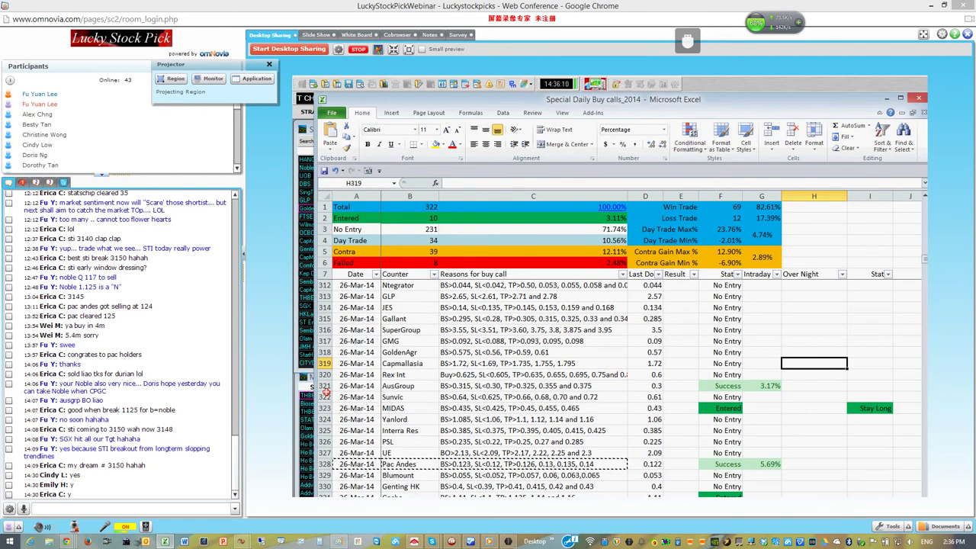
Step: Highlight the 26-Mar-14 rows for AusGroup, MIDAS, Pac Andes and Cache in turn to review their buy calls and statuses
click(324, 387)
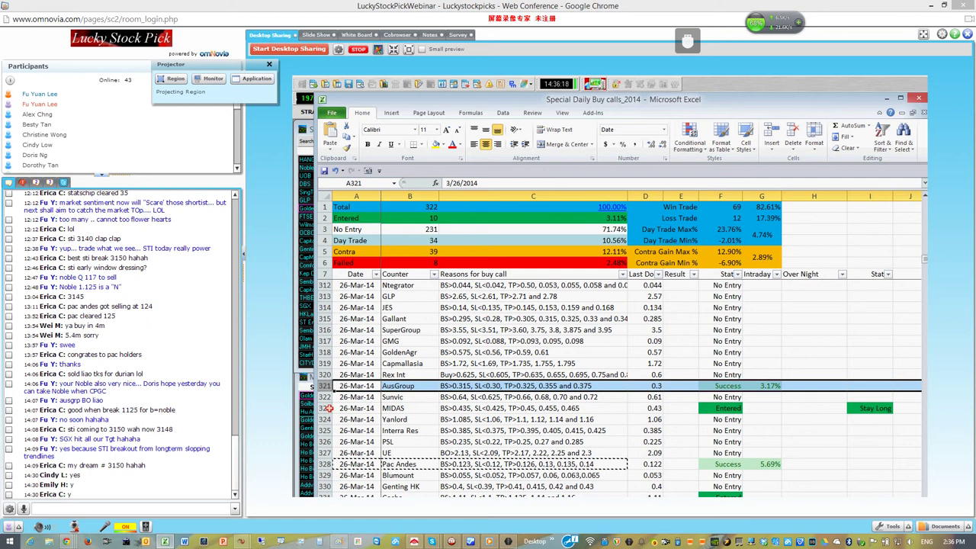
click(327, 408)
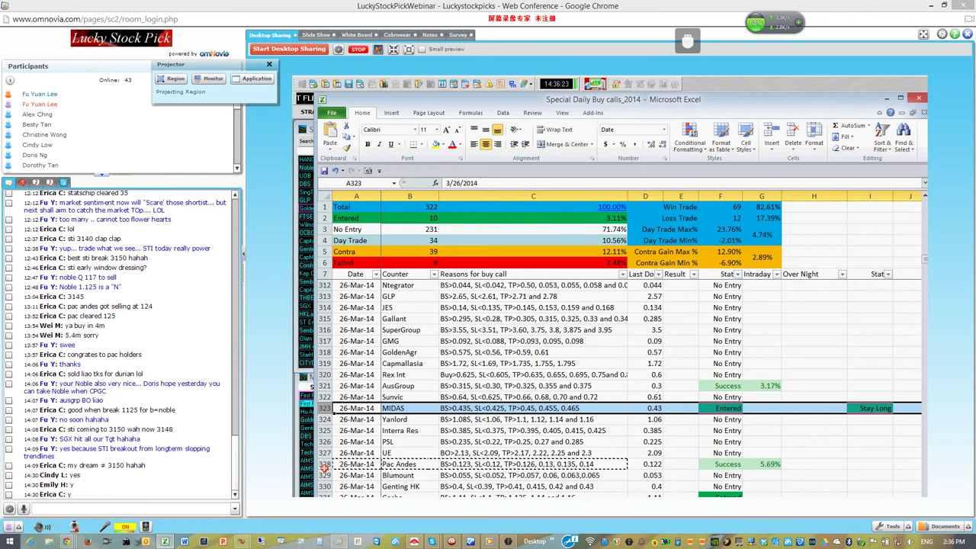
click(325, 464)
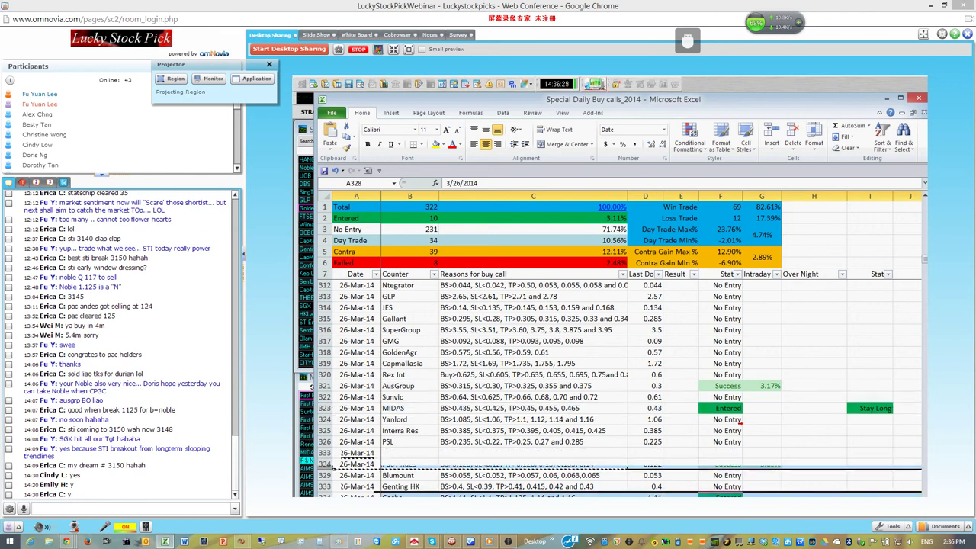
scroll(738, 420, down, 2)
click(760, 426)
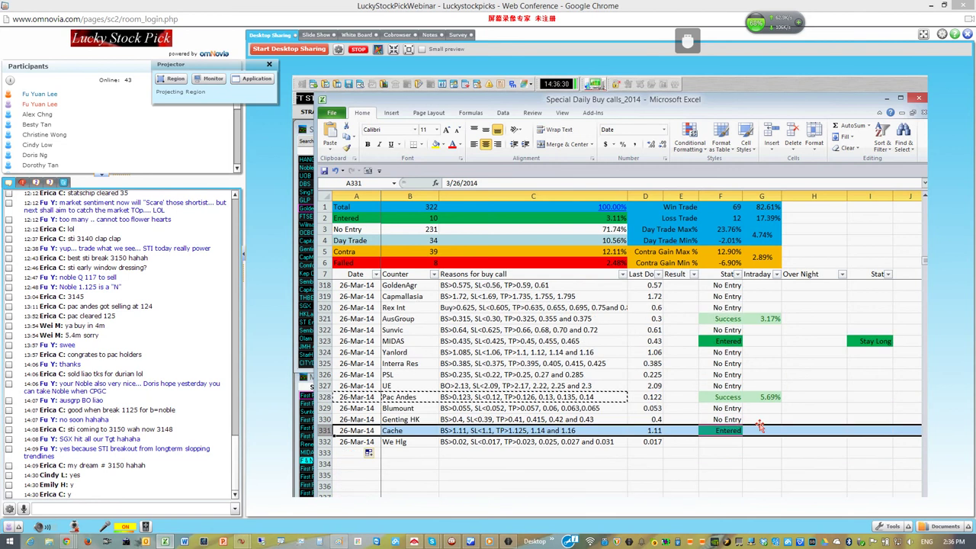
scroll(760, 427, up, 2)
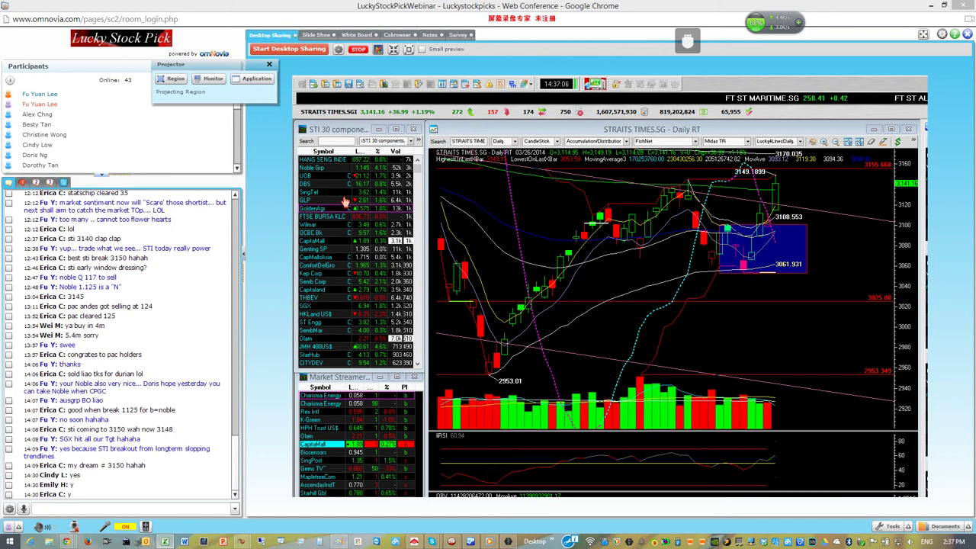
Step: Return to the charting platform, change the quote list to Top Volume for all SG stocks, and chart GoldenAgr
click(419, 141)
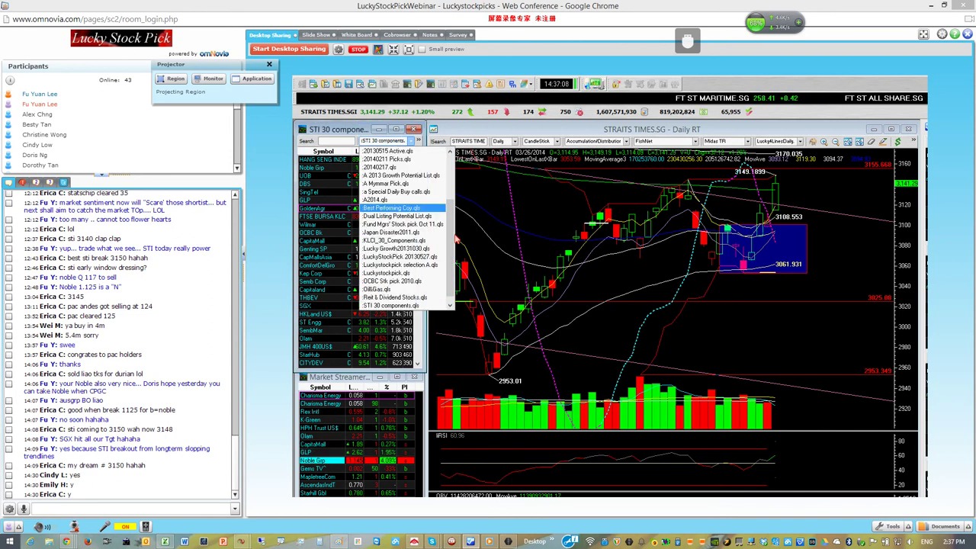
scroll(404, 198, up, 3)
click(393, 152)
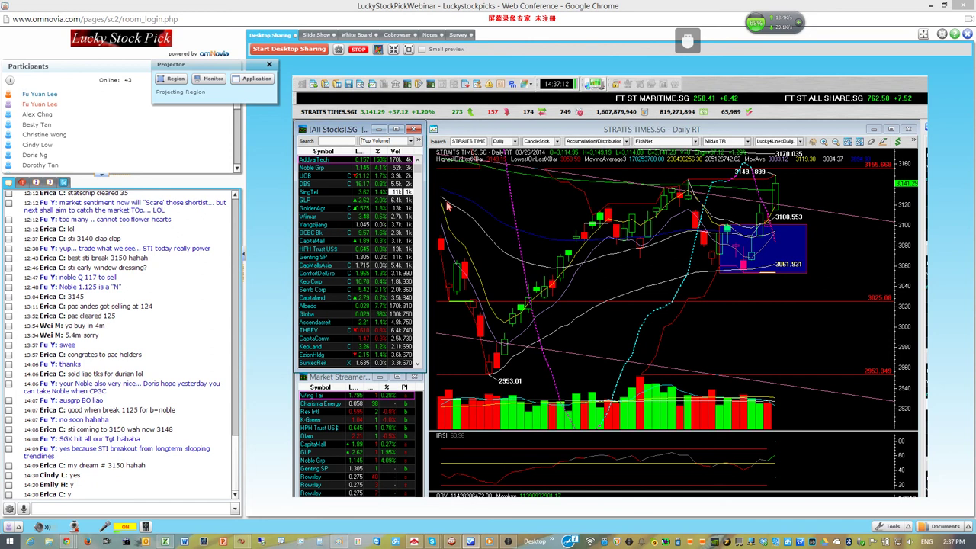
click(335, 208)
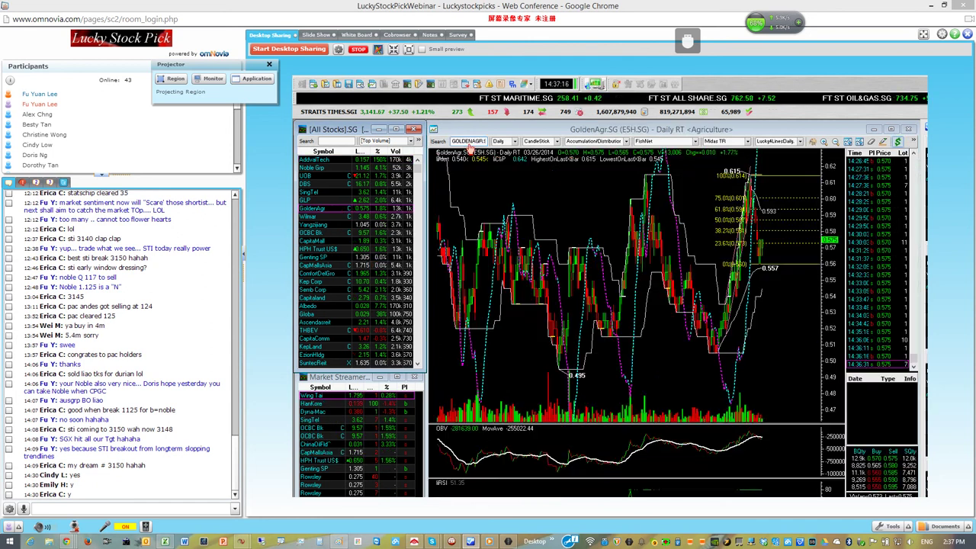
Step: Look up the symbol PAC in the chart window and open the daily chart of Pac Andes
click(468, 142)
text(PA)
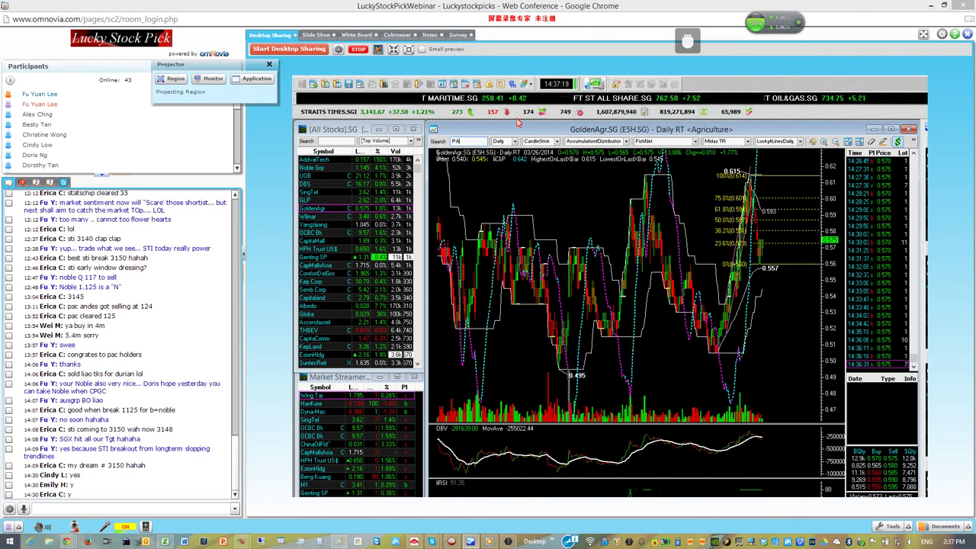
text(C)
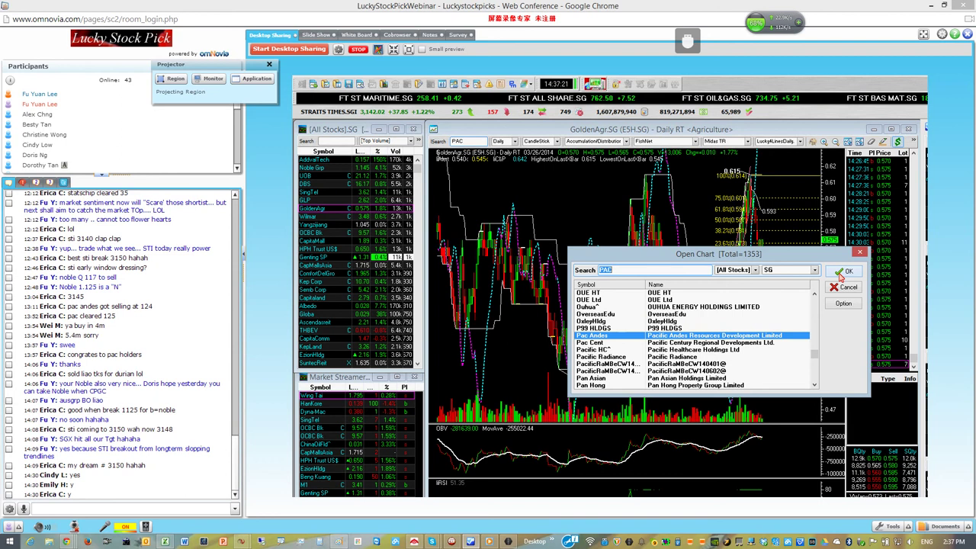
click(843, 274)
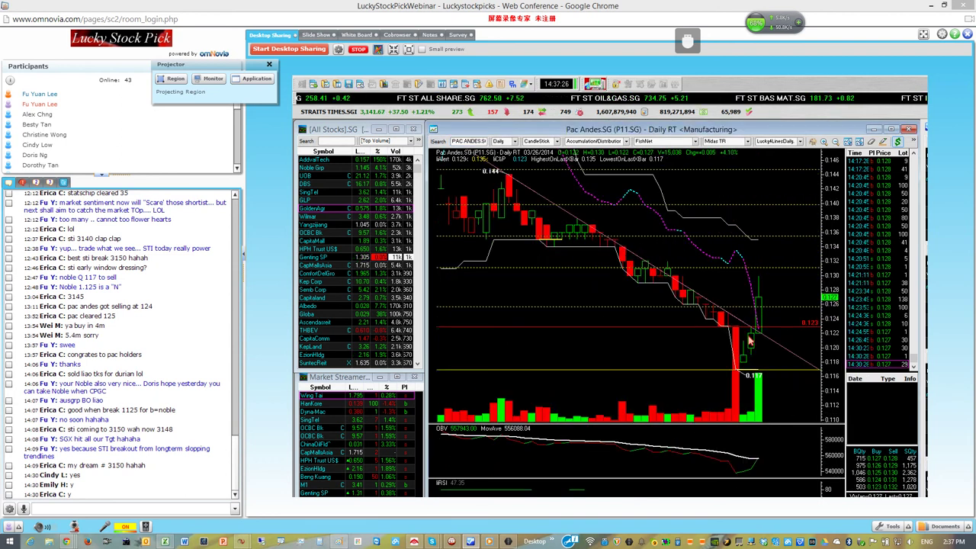